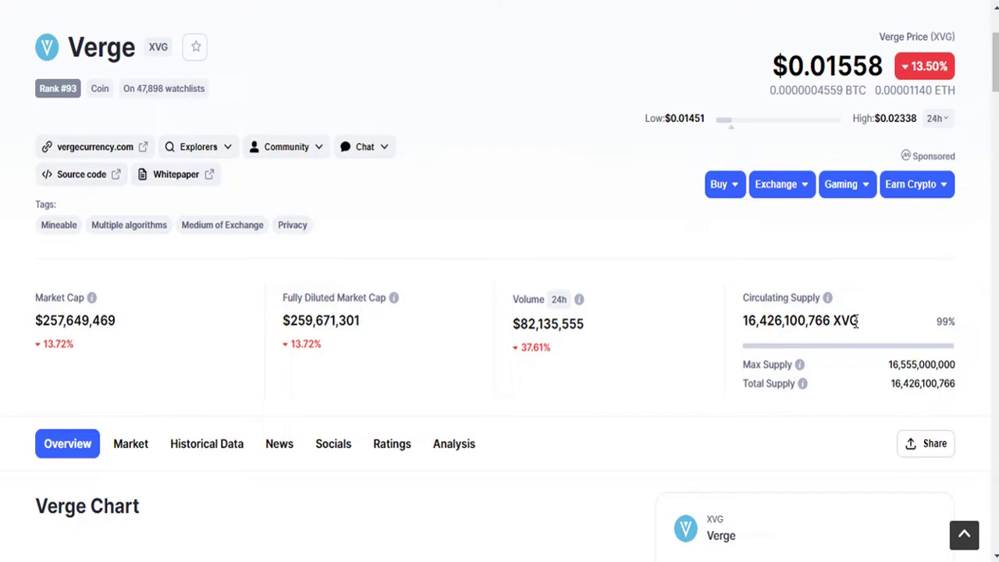
Review the Verge (XVG) coin page, including its price statistics and description
scroll(856, 320, "down", 6)
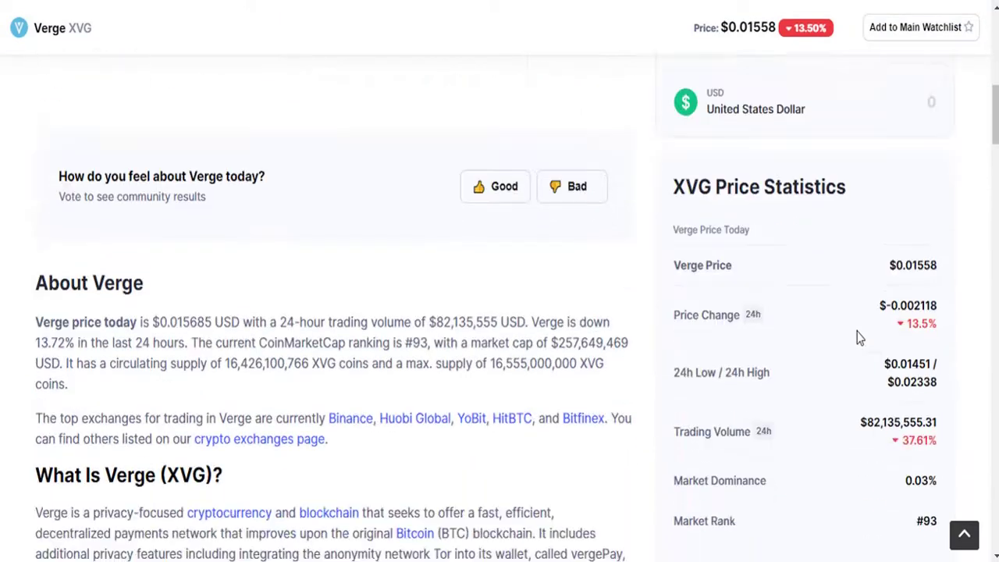
scroll(859, 336, "down", 1)
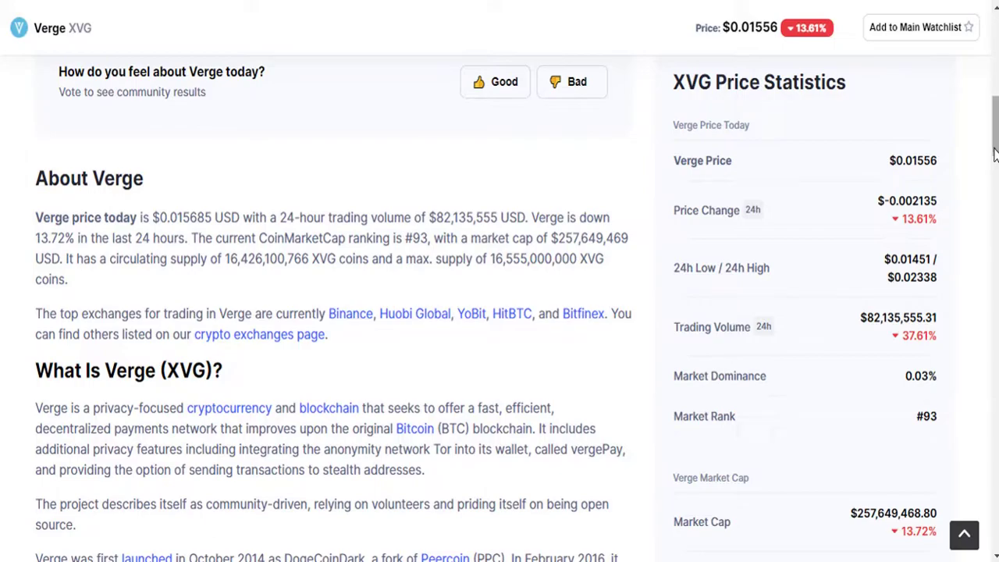
left_click_drag(994, 154, 974, 397)
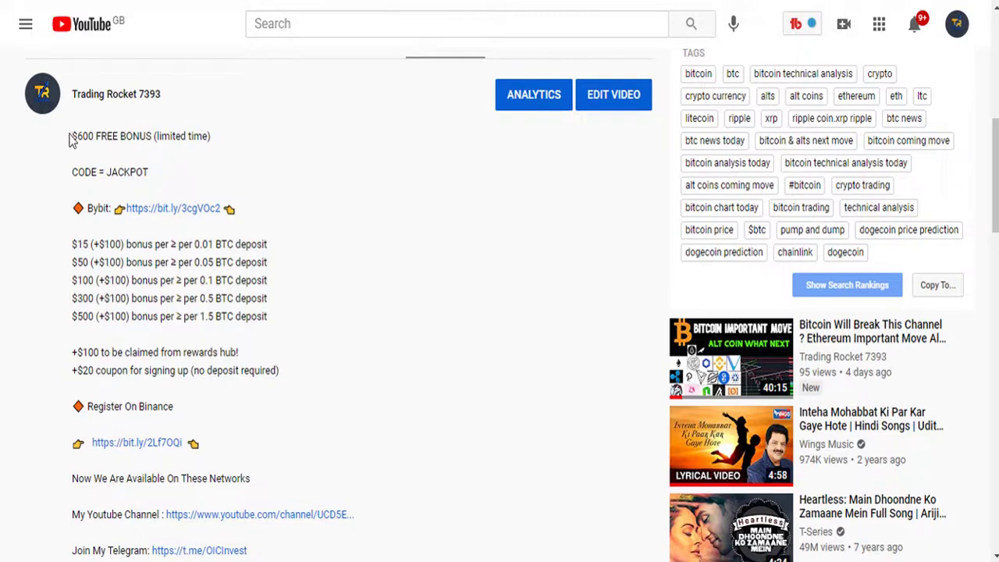
On the YouTube video page, highlight the description's bonus offer from the $600 bonus line to the $20 coupon line, and clear the selection
left_click_drag(71, 135, 326, 388)
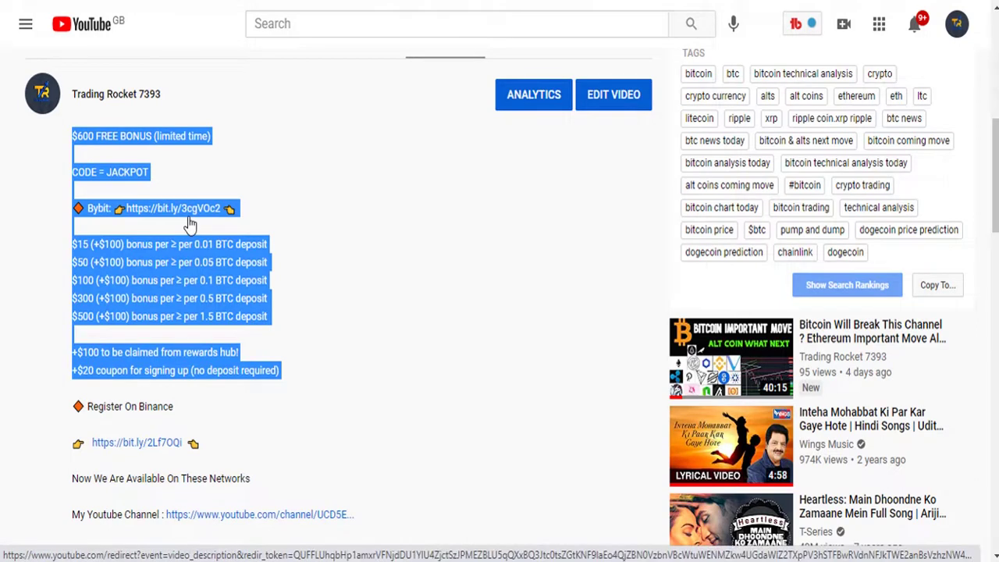
left_click(368, 167)
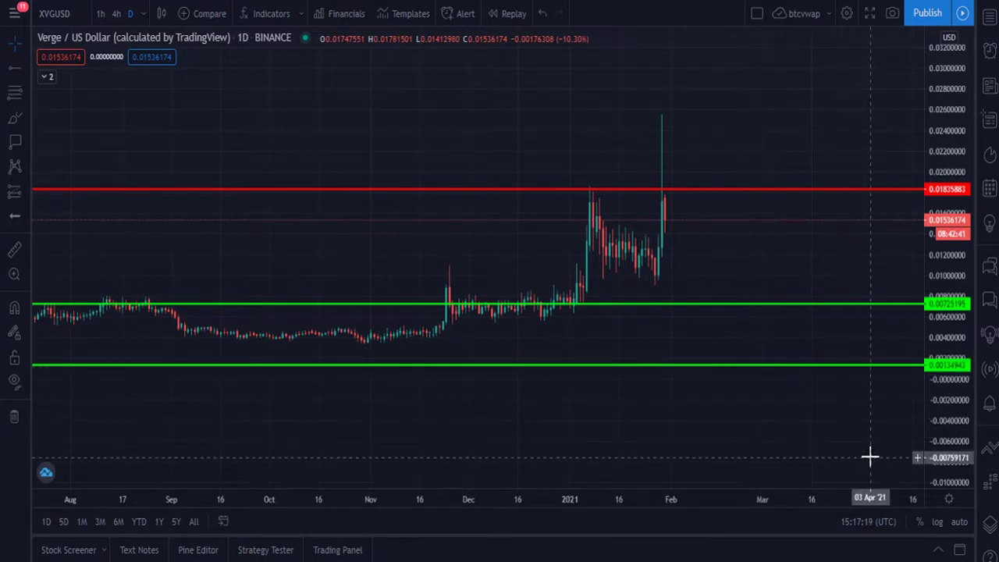
Examine the full XVGUSD daily price history since 2017, including the red resistance levels at 0.11566875 and 0.31365557
scroll(675, 382, "down", 4)
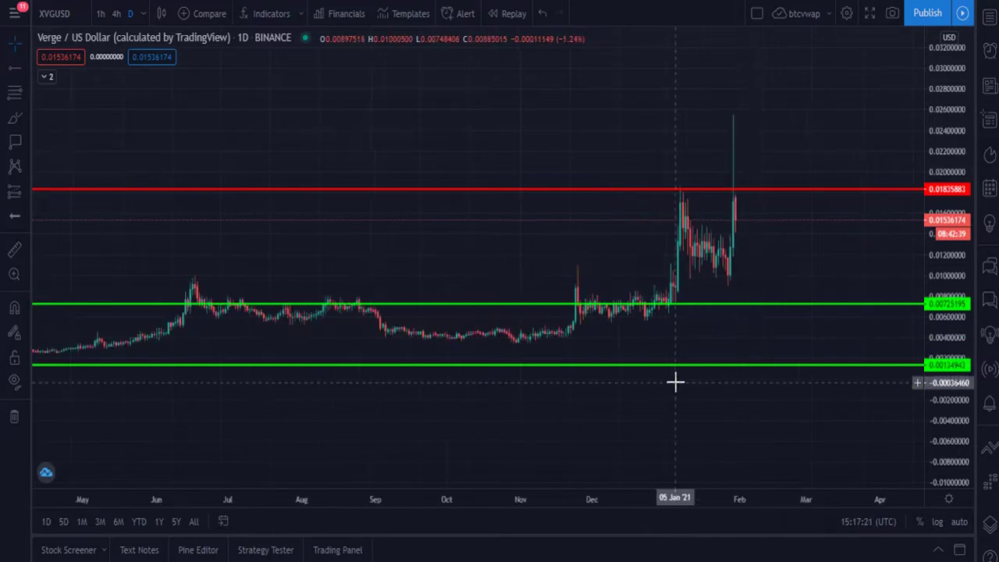
scroll(675, 381, "down", 6)
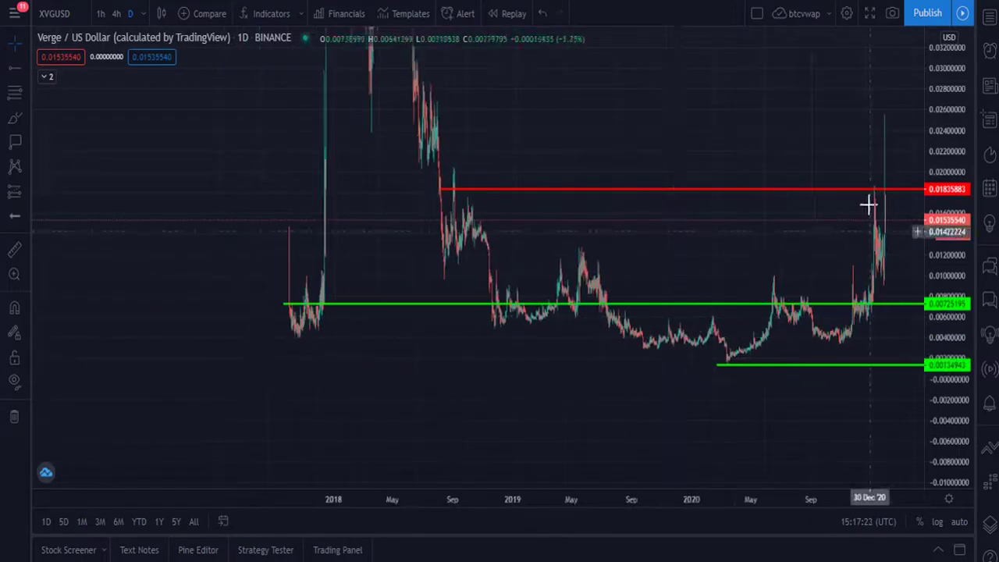
left_click_drag(944, 147, 946, 441)
left_click_drag(537, 352, 387, 465)
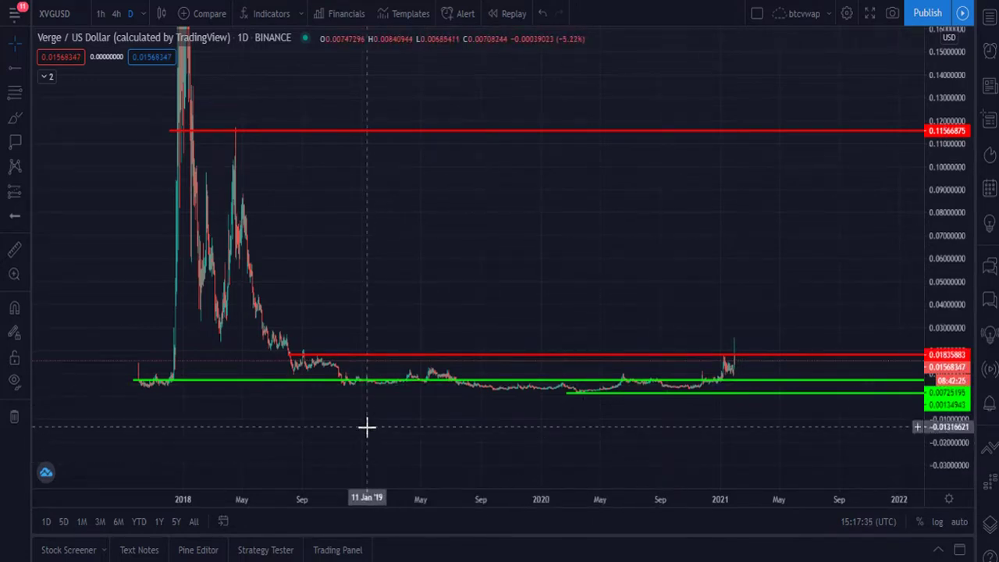
left_click_drag(953, 105, 953, 152)
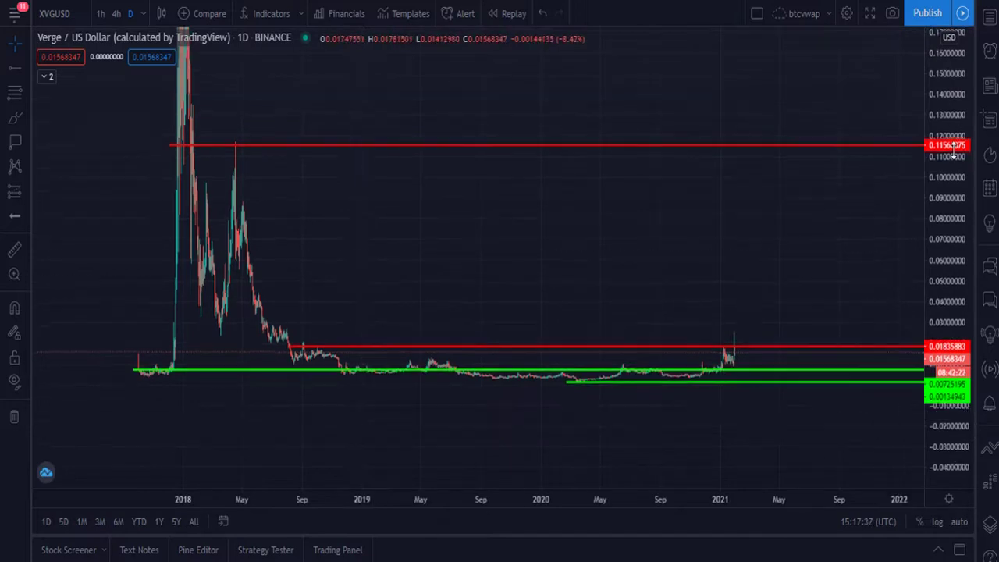
left_click_drag(375, 411, 593, 437)
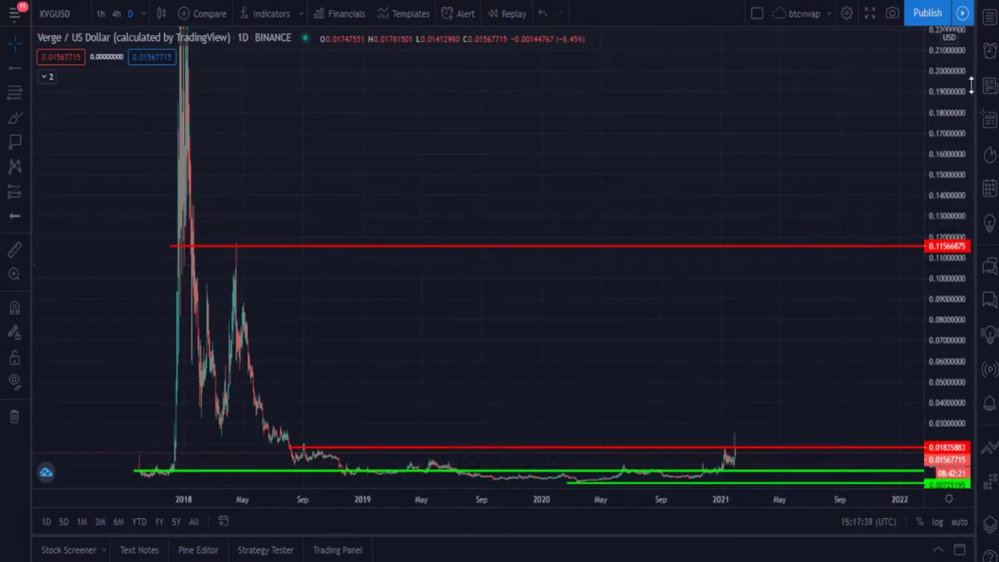
left_click_drag(970, 86, 930, 397)
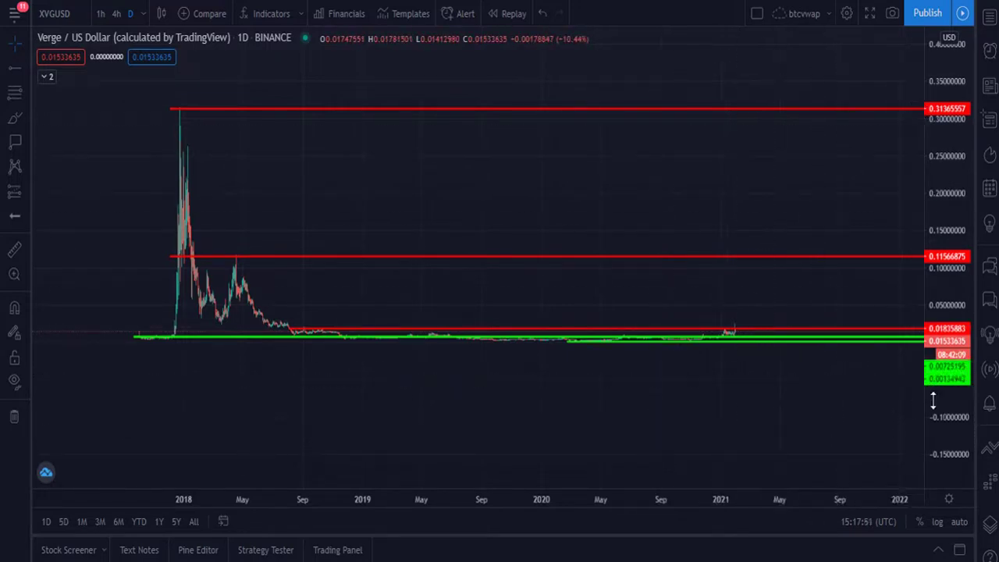
Examine the recent XVGUSD daily candles around the 0.01835883 resistance line and the two green support lines
left_click_drag(933, 406, 941, 289)
left_click_drag(769, 329, 725, 205)
left_click_drag(957, 382, 941, 263)
scroll(678, 151, "up", 3)
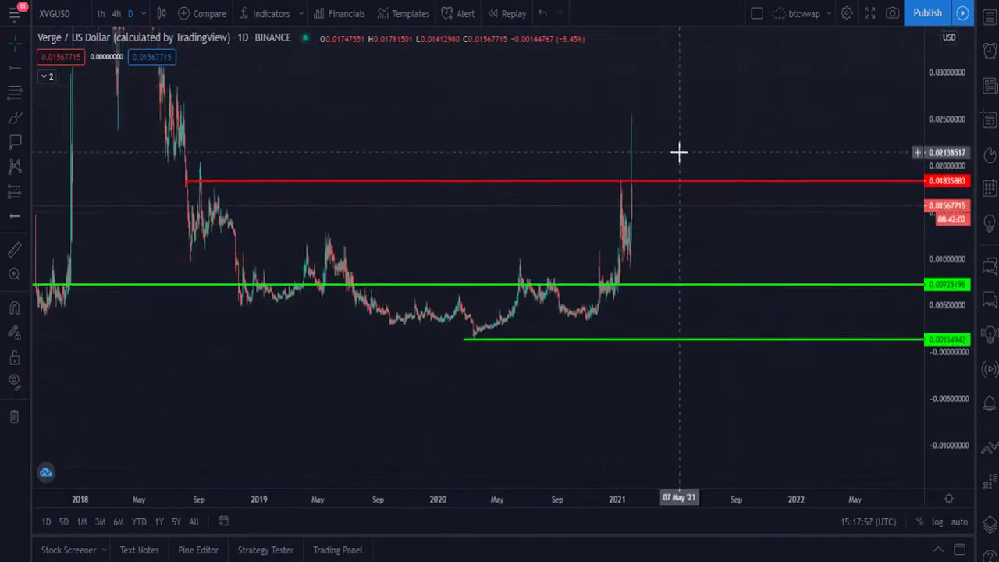
scroll(422, 381, "up", 3)
scroll(390, 395, "right", 3)
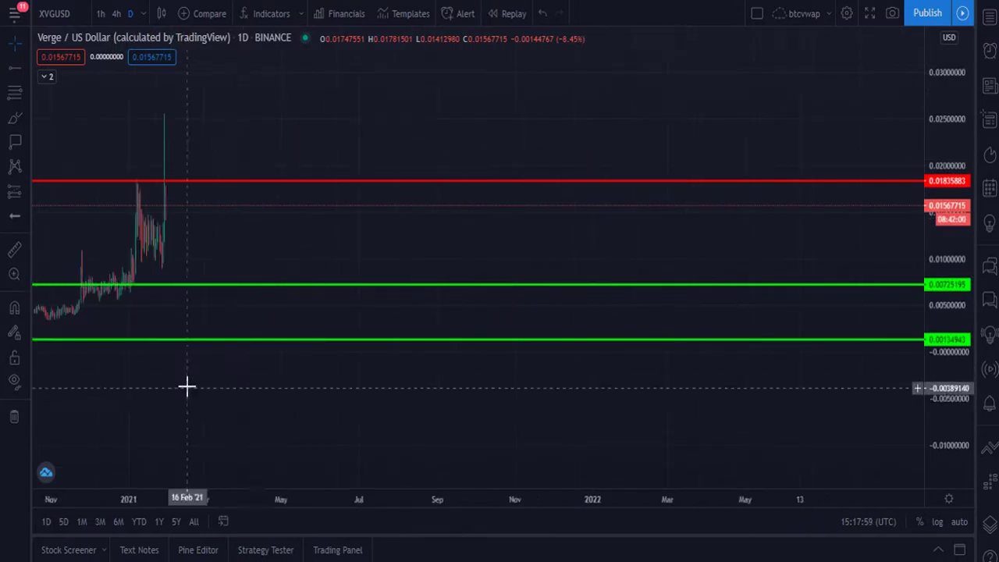
left_click_drag(187, 388, 677, 410)
scroll(677, 410, "up", 3)
scroll(370, 419, "right", 3)
left_click_drag(370, 419, 727, 413)
scroll(727, 413, "up", 2)
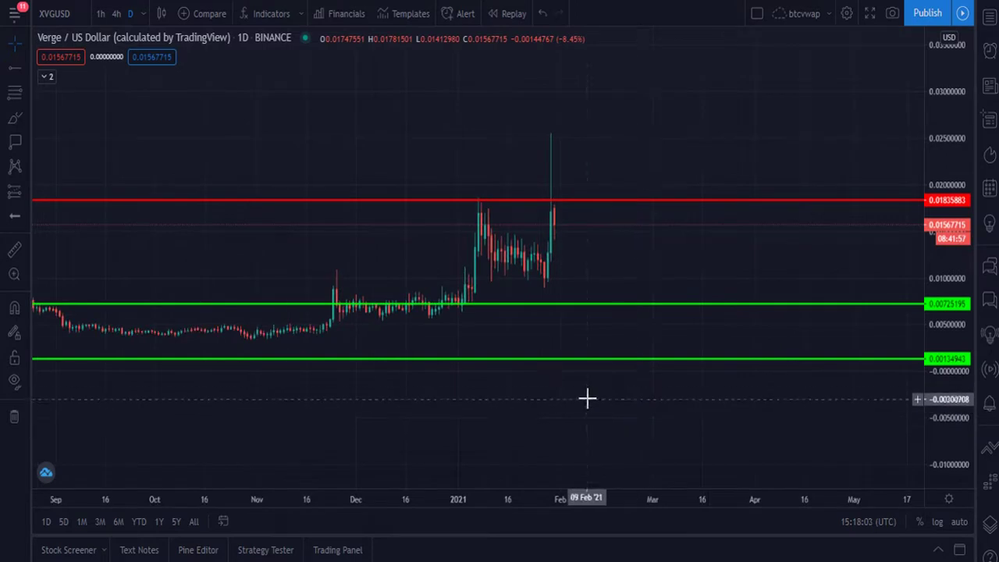
left_click_drag(533, 409, 691, 430)
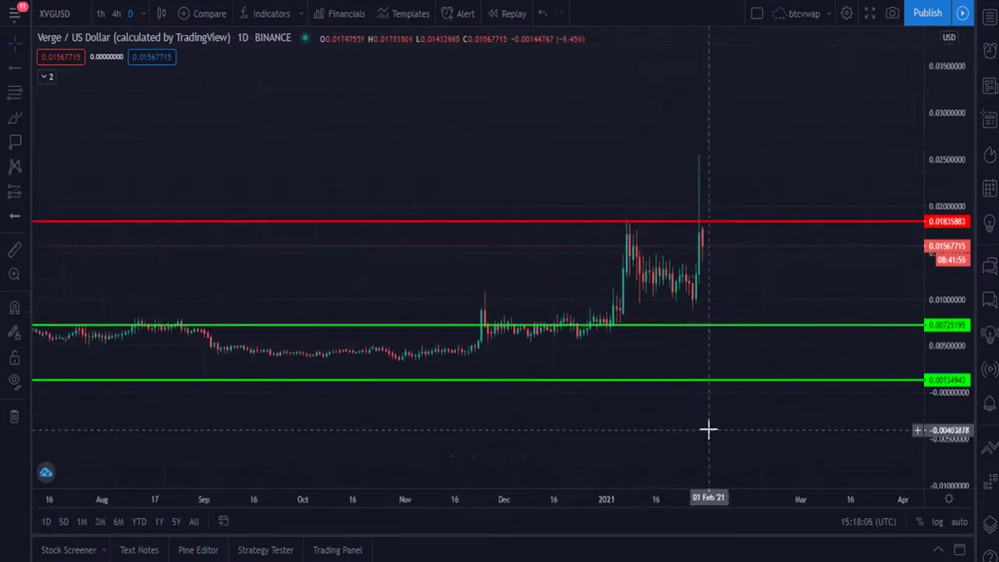
Draw a Price Range from the 0.01835883 resistance down to the 0.00725195 support, and move it up so its base sits on the resistance
left_click(26, 194)
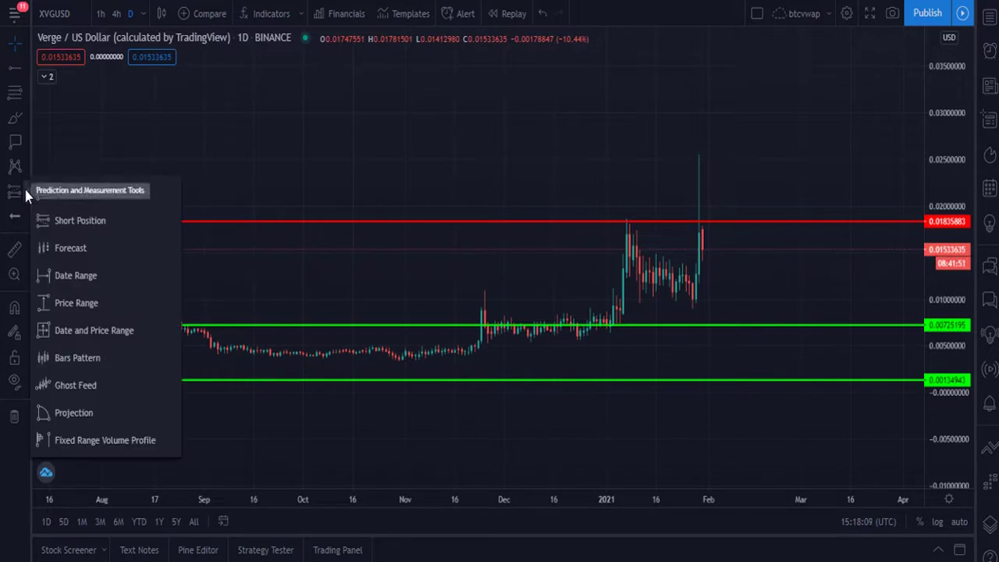
left_click(94, 303)
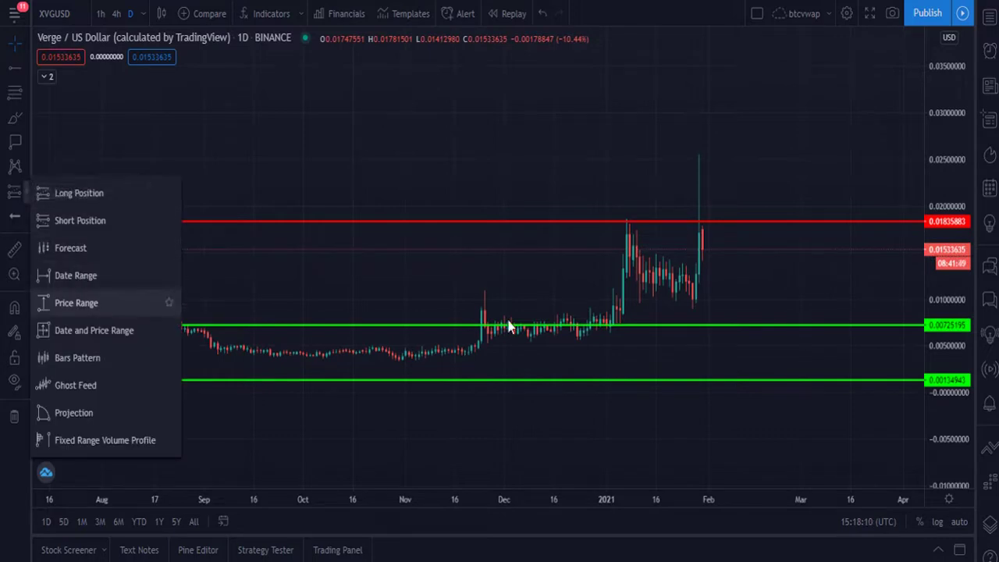
left_click(713, 221)
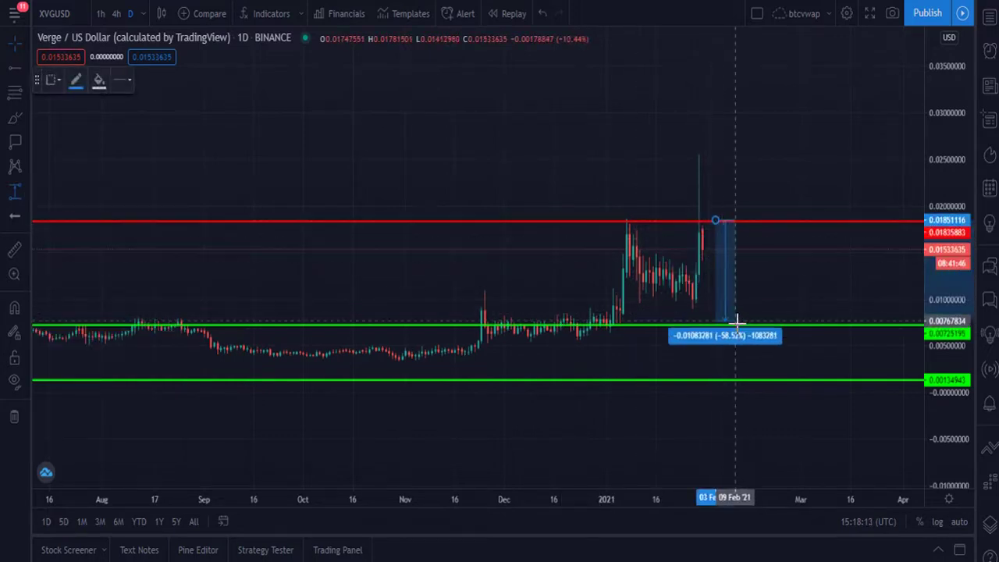
left_click(814, 323)
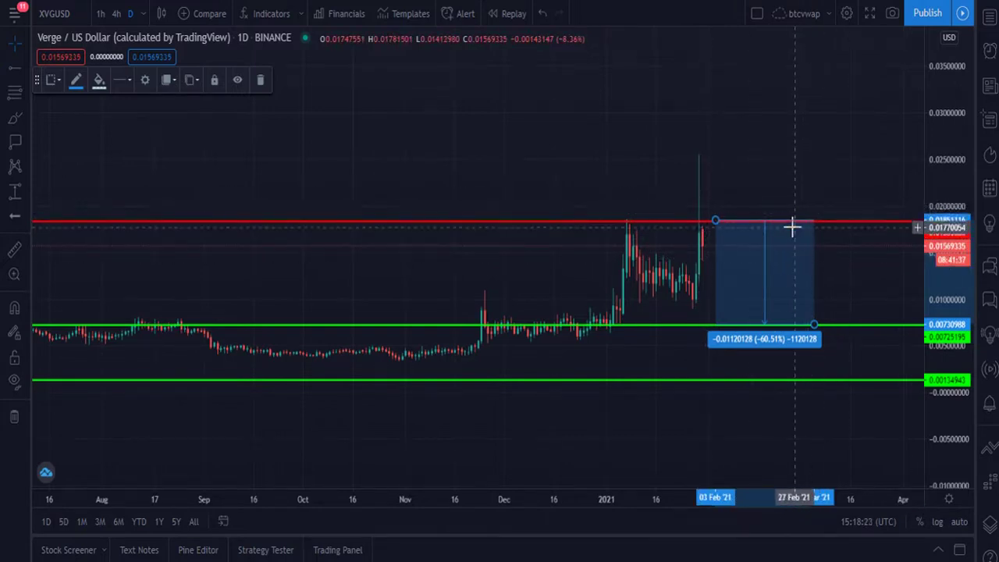
mouse_move(798, 226)
left_mouse_down()
mouse_move(822, 73)
mouse_move(802, 115)
left_mouse_up()
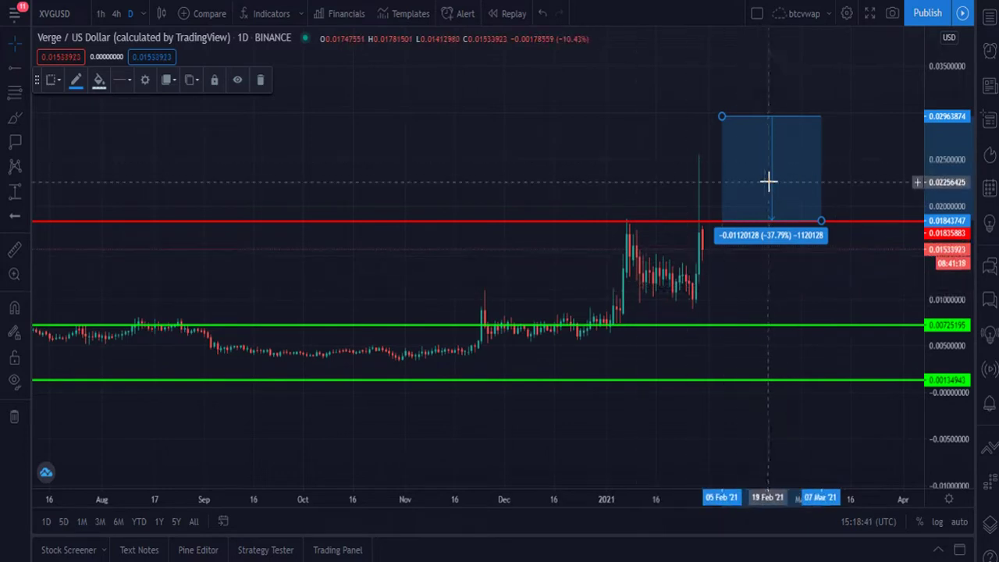
left_click(602, 148)
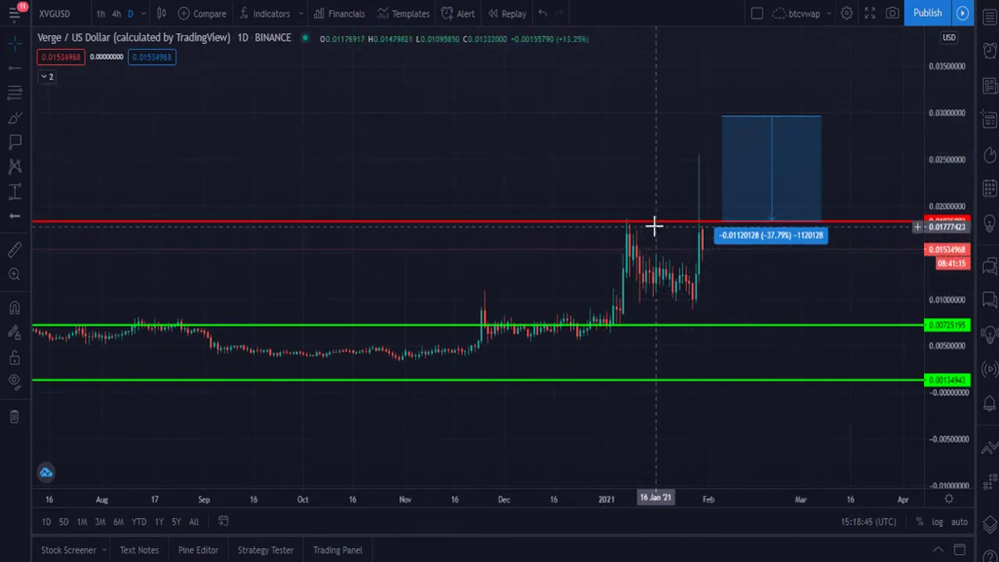
Delete the Price Range drawing above the 0.01835883 resistance line
scroll(655, 230, "down", 4)
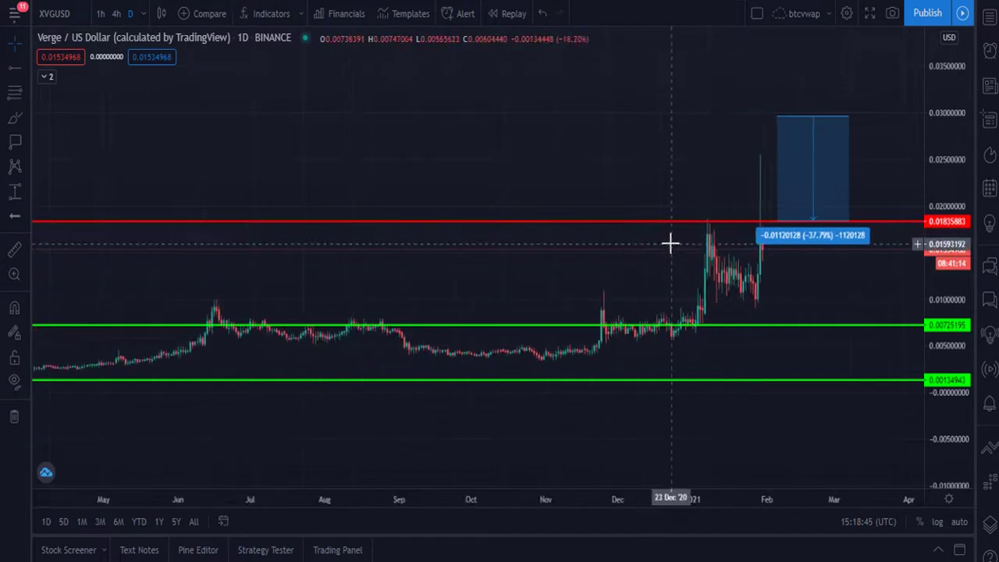
left_click(815, 116)
left_click(262, 80)
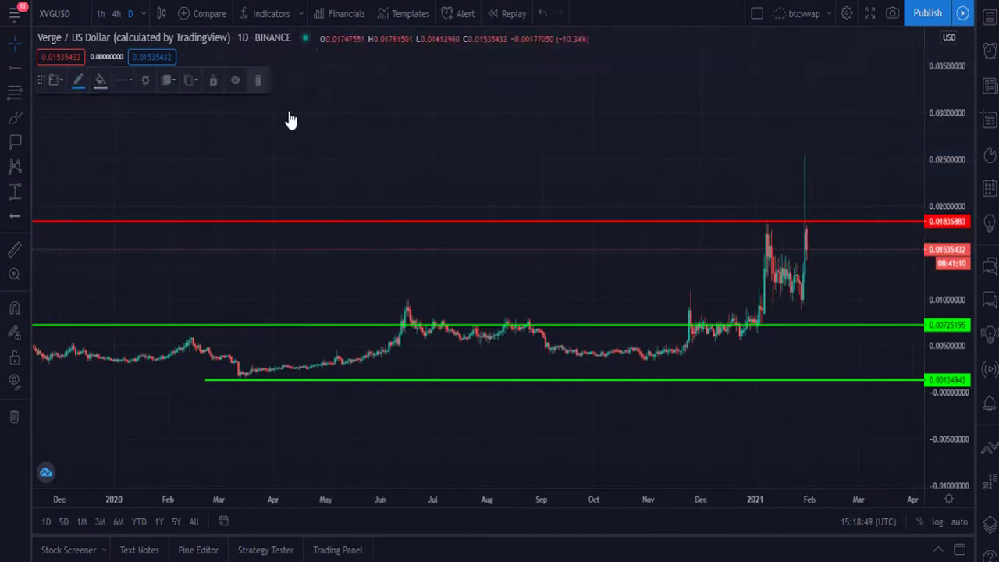
Draw a Fib Retracement from the December 2017 high at about 0.3155 to about 0.0022 at 19 April 2021
scroll(656, 416, "down", 6)
scroll(659, 418, "down", 2)
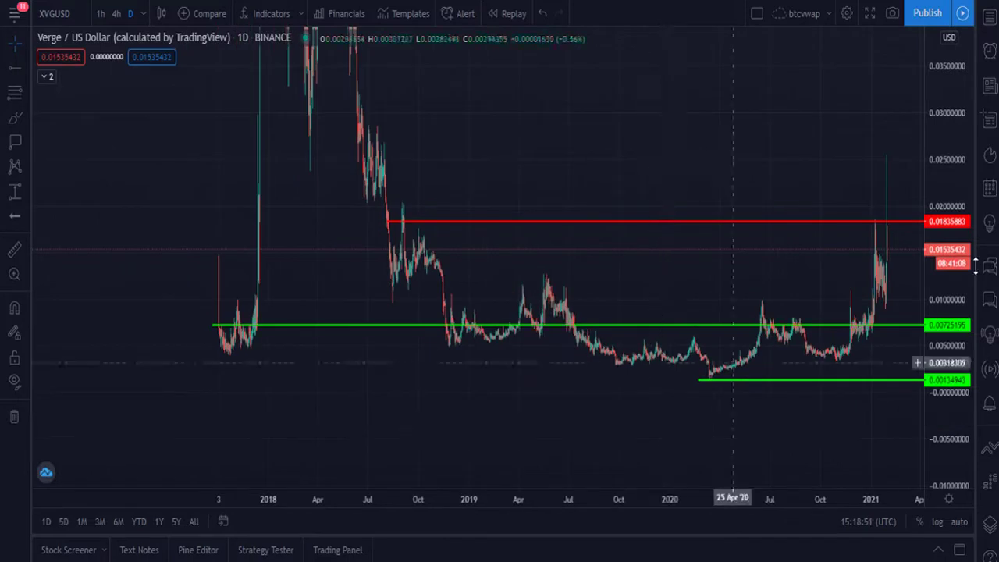
left_click_drag(960, 111, 971, 249)
left_click_drag(642, 346, 615, 429)
left_click_drag(948, 156, 948, 258)
left_click_drag(745, 361, 681, 463)
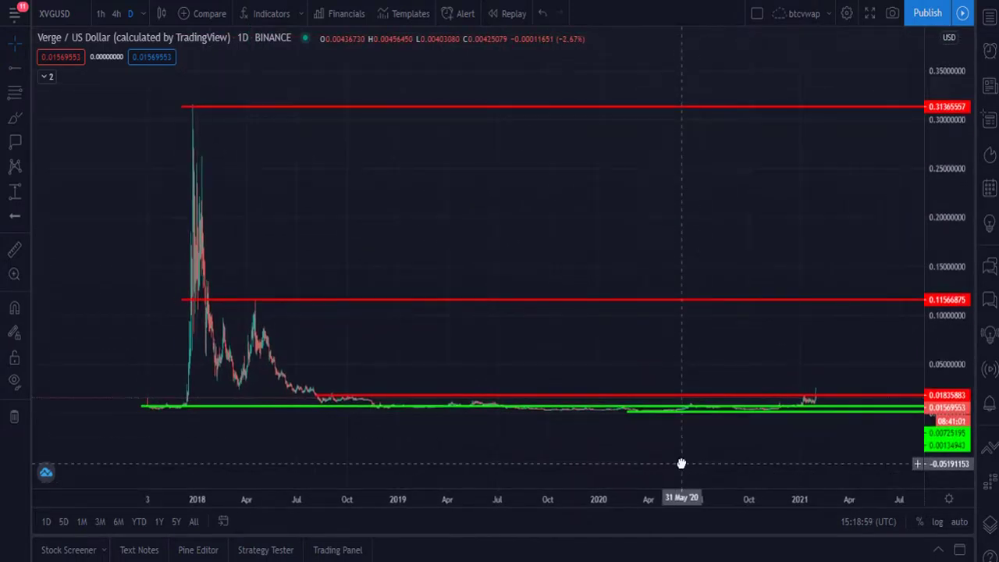
left_click(25, 92)
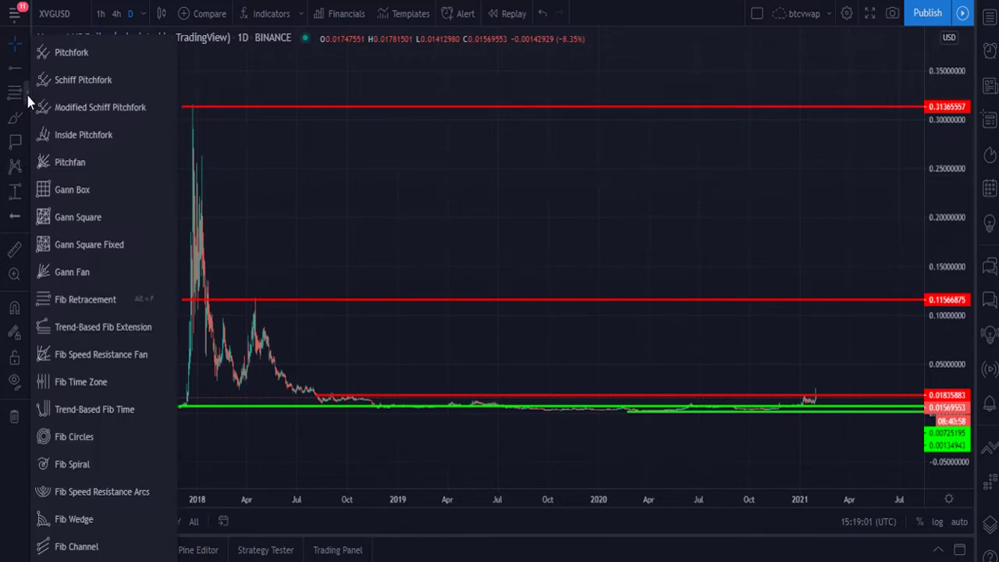
left_click(86, 299)
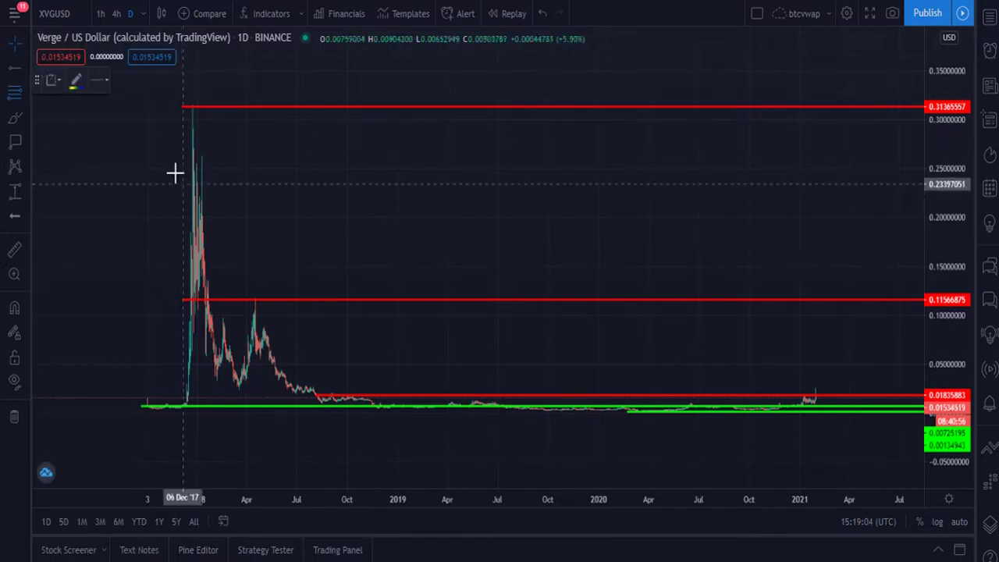
left_click(192, 105)
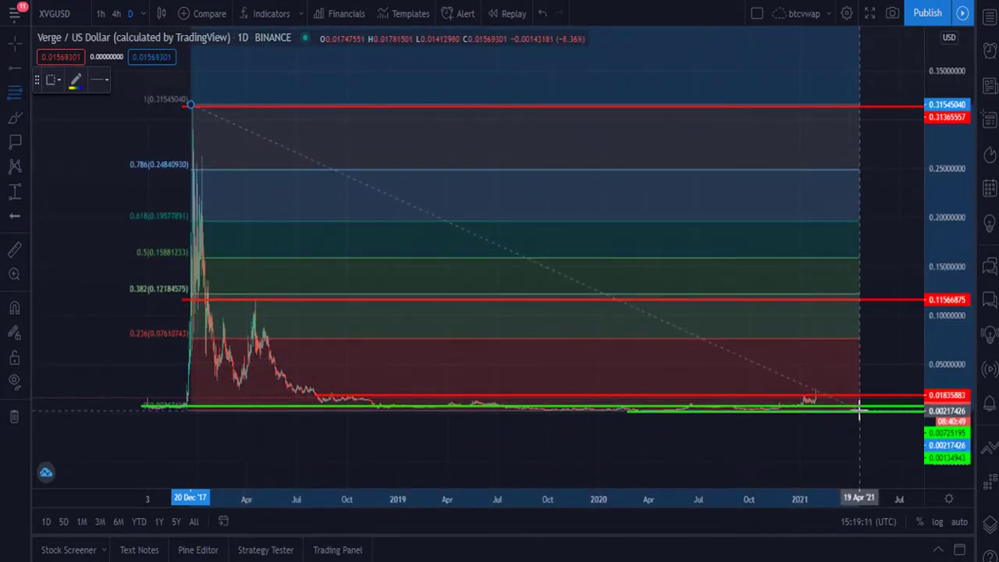
left_click(859, 411)
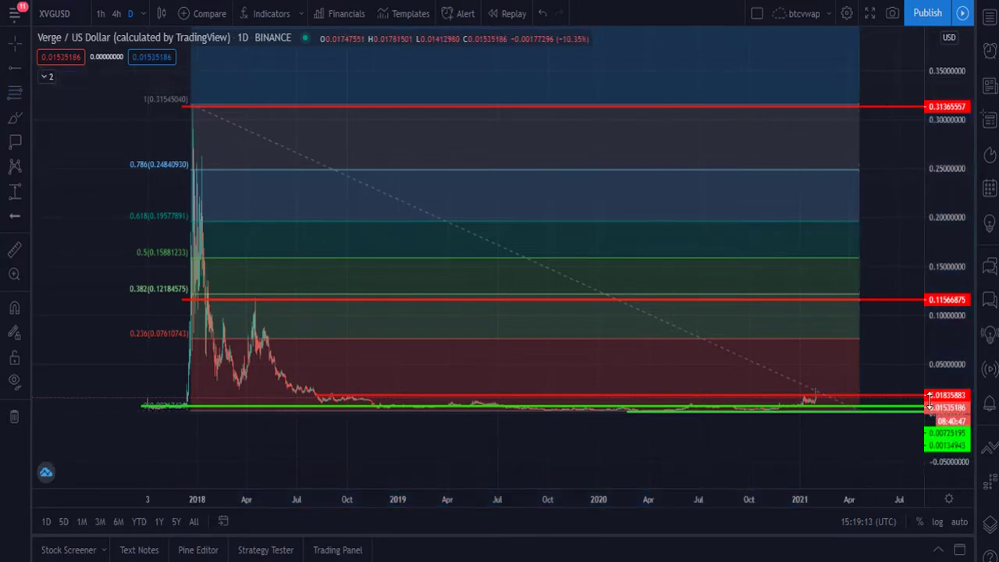
Raise the long position's stop level to about 0.0017, near the lower green support line
left_click_drag(946, 257, 945, 288)
left_click_drag(804, 428, 741, 492)
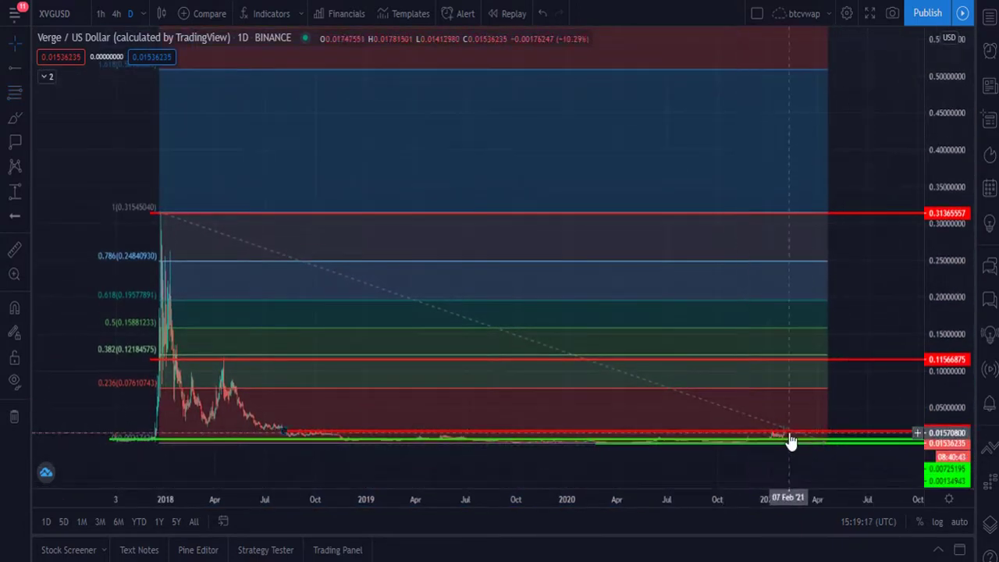
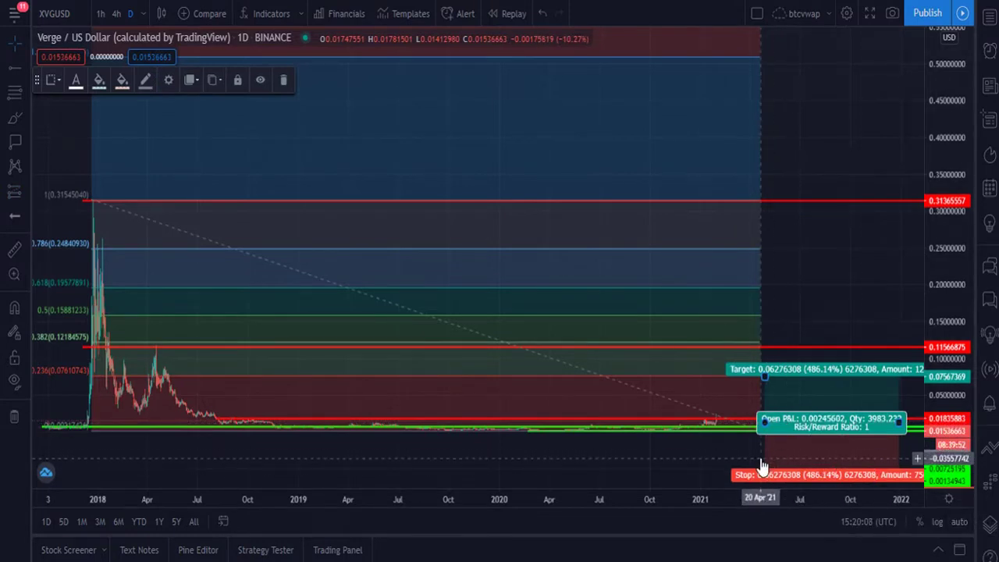
left_click_drag(764, 458, 764, 426)
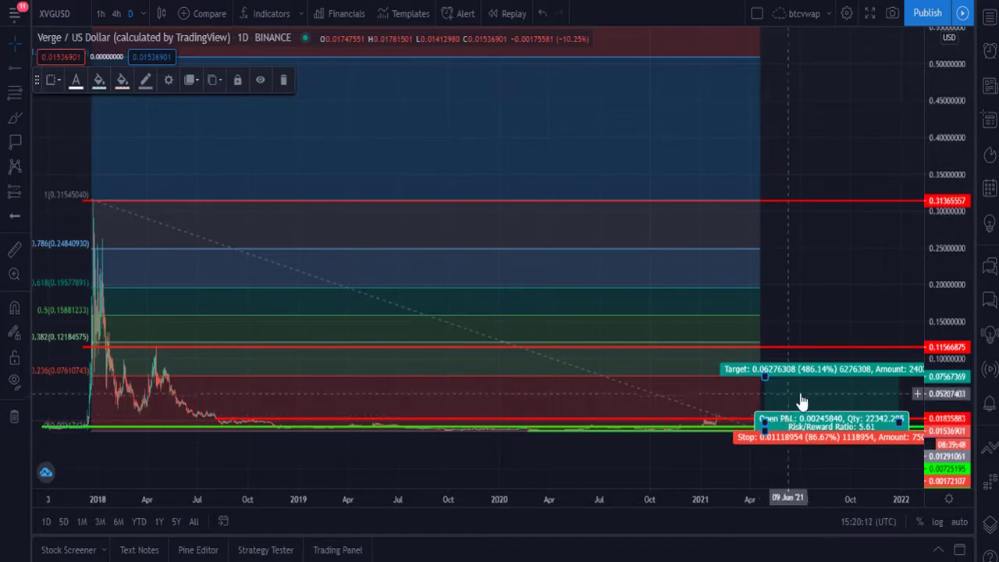
Examine the long position's target, entry and stop against the 0.236 Fib level and the nearby support and resistance lines
left_click_drag(948, 398, 928, 282)
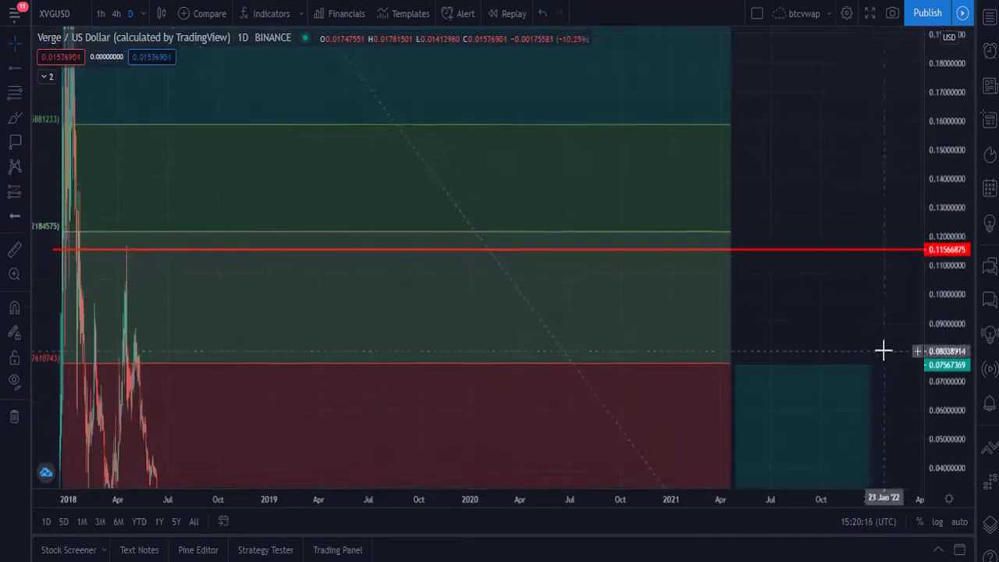
left_click_drag(883, 351, 883, 258)
left_click_drag(940, 343, 945, 300)
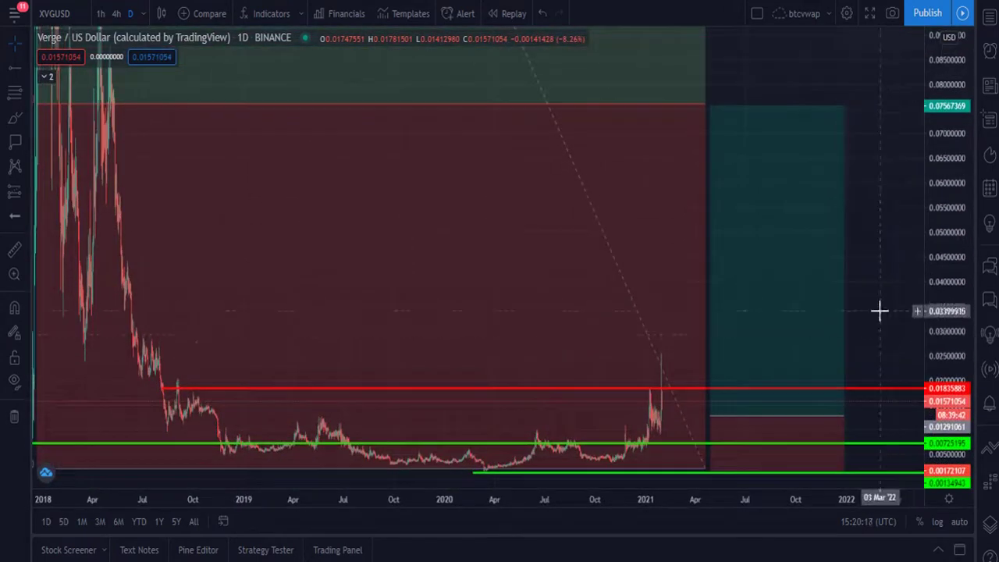
left_click_drag(878, 310, 876, 156)
left_click_drag(961, 398, 960, 421)
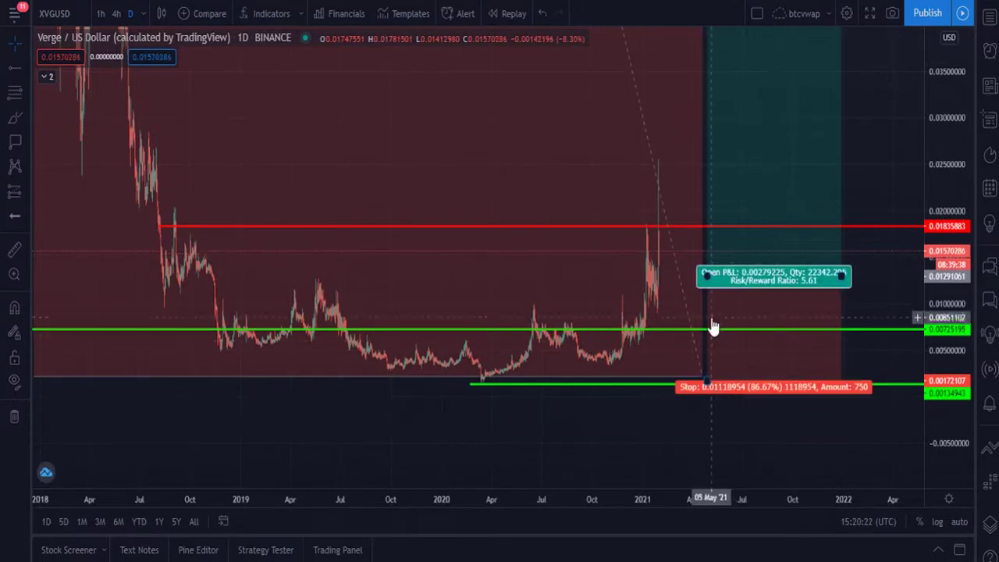
Lower the long position's entry to about 0.0078, just above the upper green support line, and set its stop to about 0.0055
left_click(707, 379)
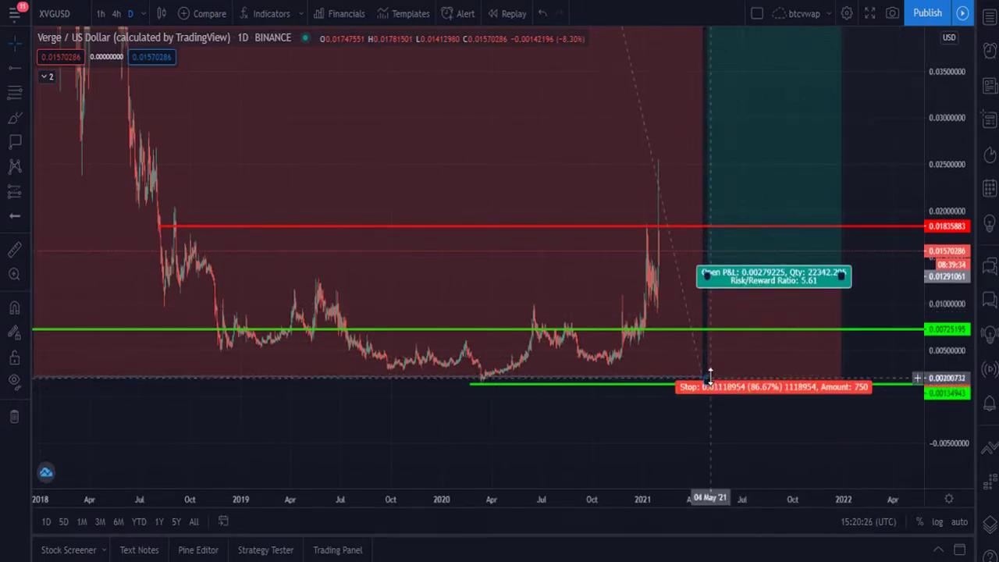
left_click_drag(706, 379, 722, 325)
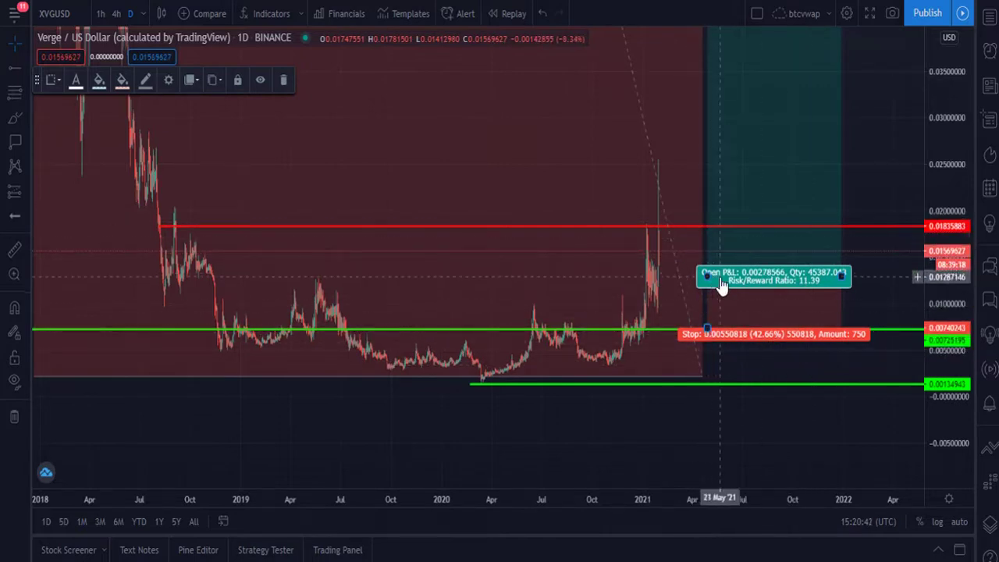
left_click_drag(721, 285, 721, 325)
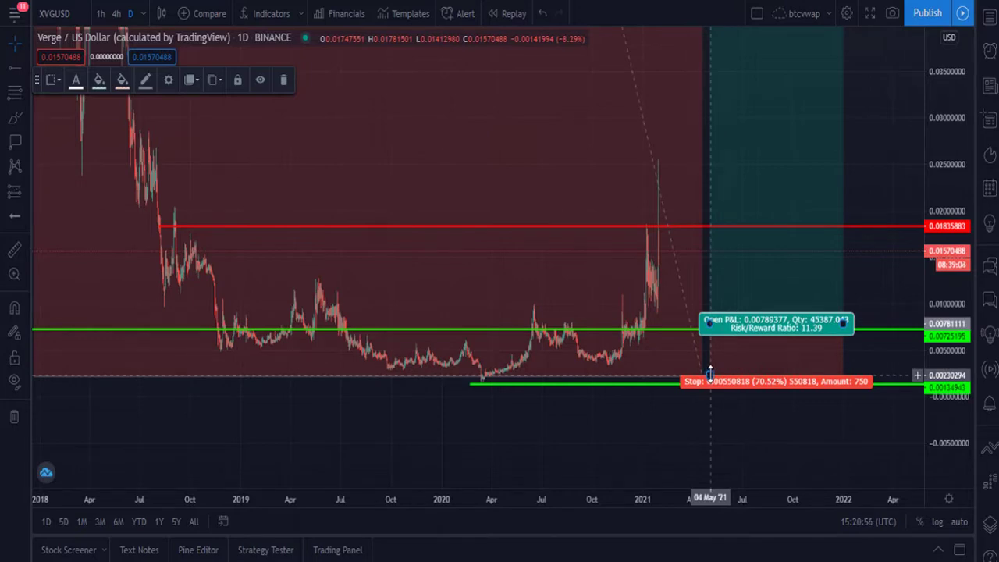
left_click_drag(709, 375, 726, 345)
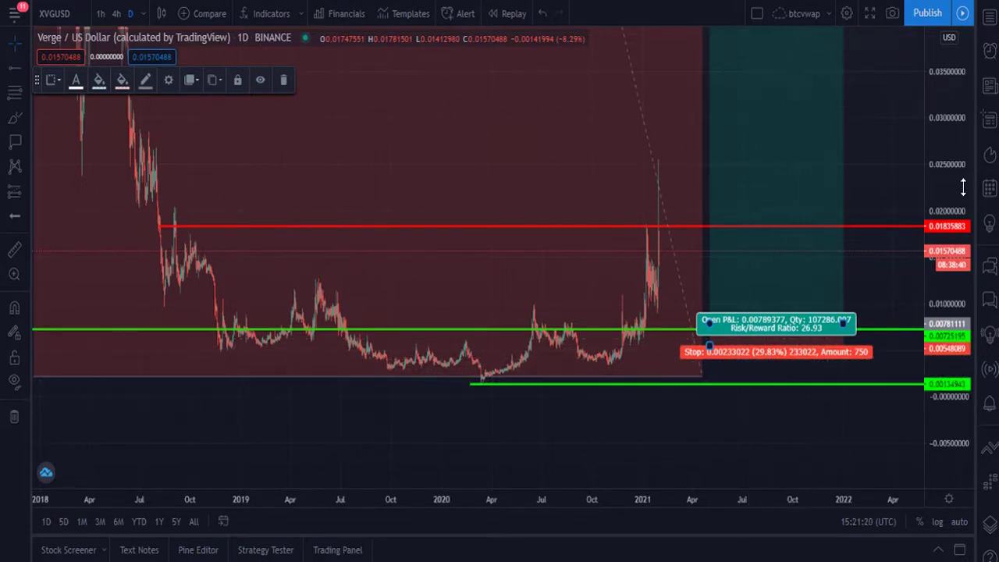
Raise the long position's target to about 0.0759, at the 0.236 Fib level
left_click_drag(959, 185, 952, 259)
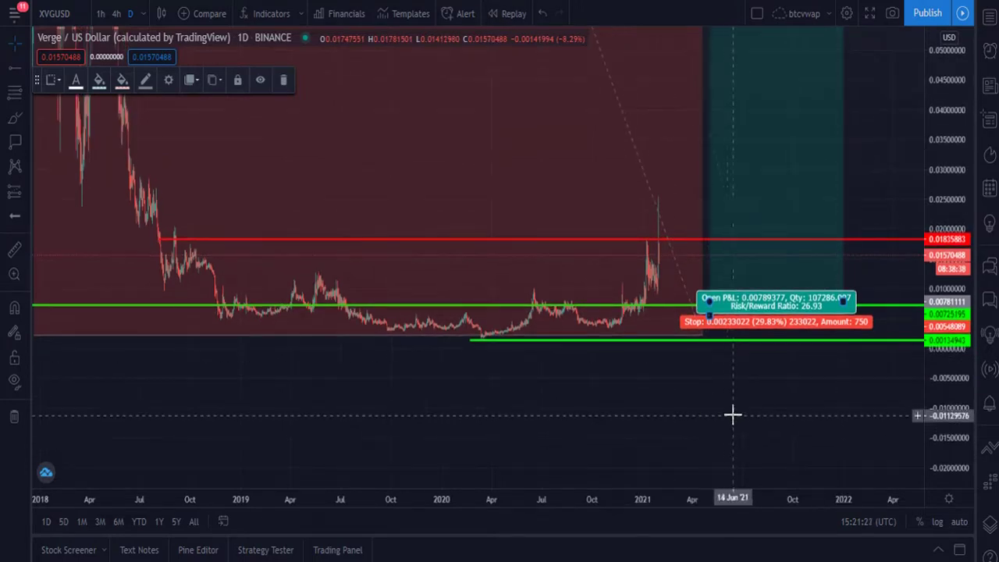
scroll(731, 415, "down", 3)
left_click_drag(767, 390, 535, 504)
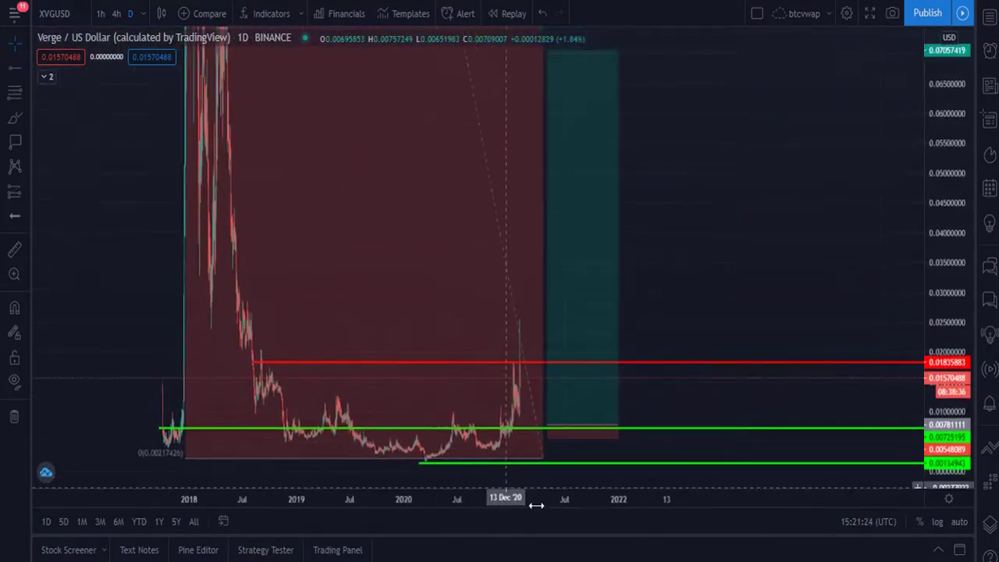
left_click_drag(948, 222, 948, 273)
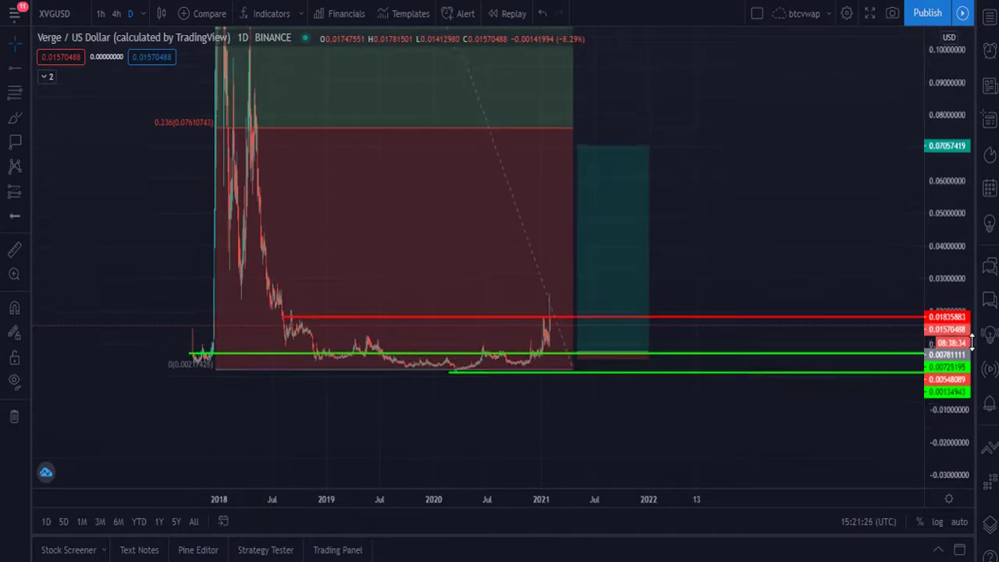
left_click(576, 146)
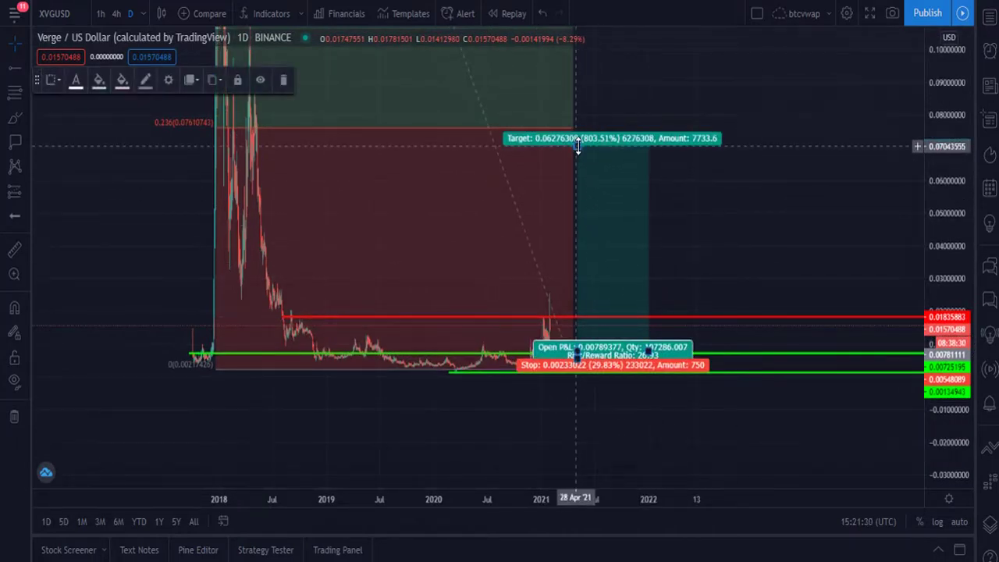
left_click_drag(578, 146, 584, 130)
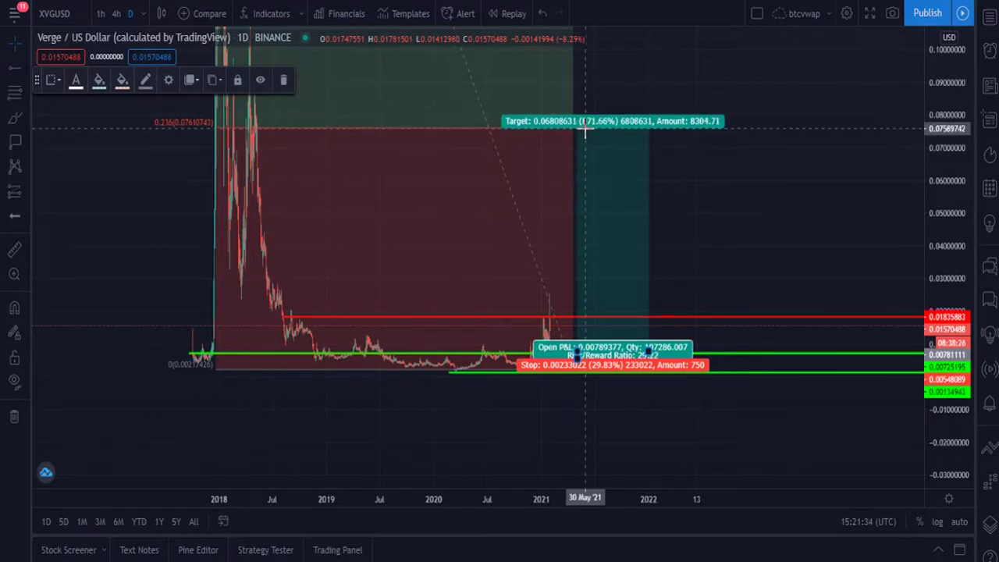
left_click(771, 224)
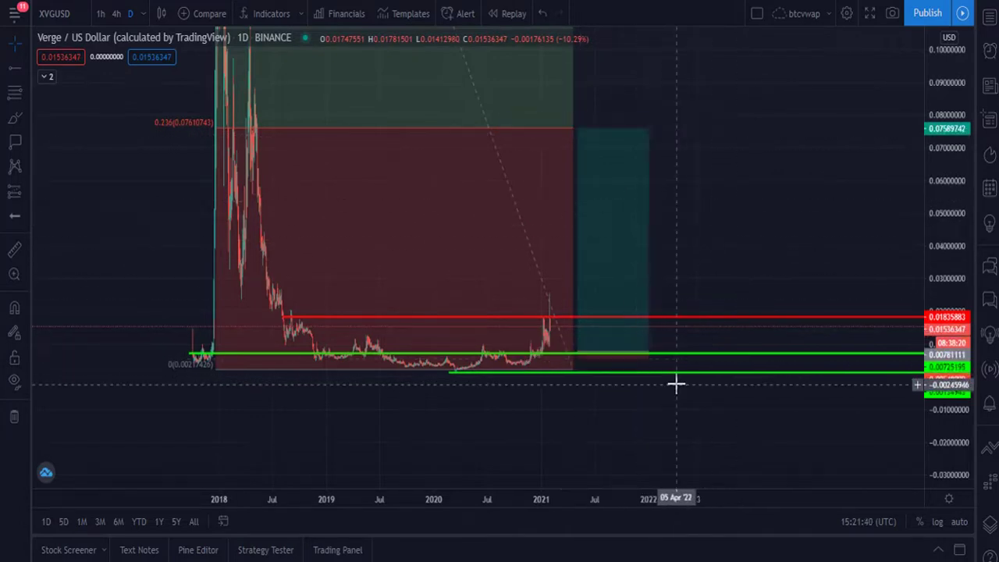
Raise the long position's target to about 0.1212, at the 0.382 Fib level above the 0.11566875 resistance line
left_click_drag(965, 177, 961, 398)
left_click_drag(687, 363, 750, 437)
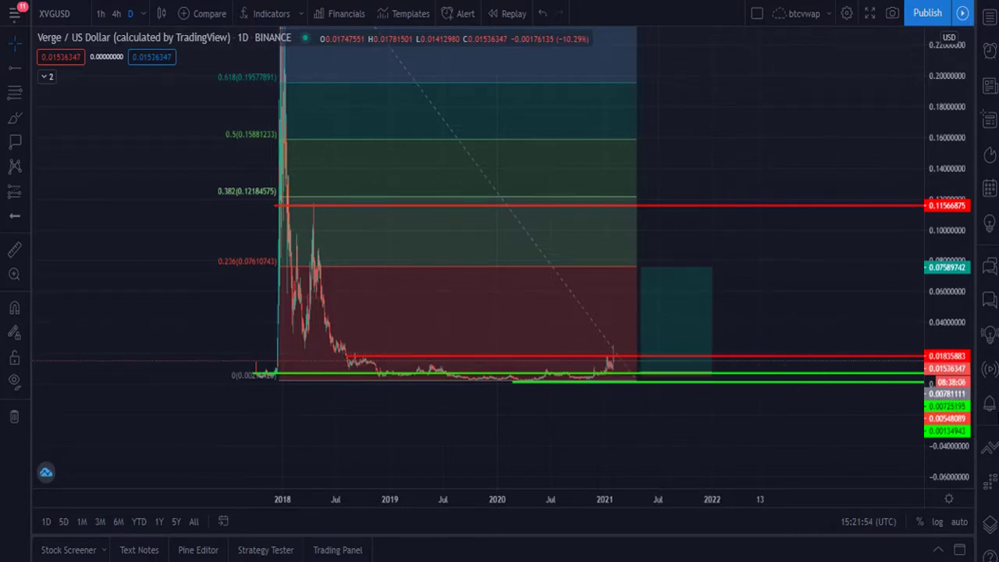
left_click_drag(961, 295, 954, 367)
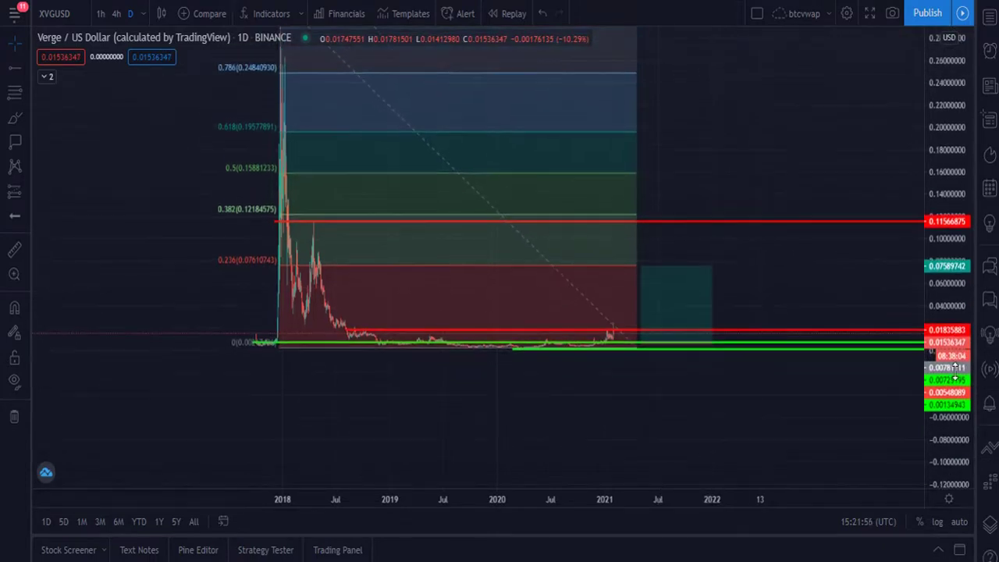
left_click_drag(641, 267, 640, 224)
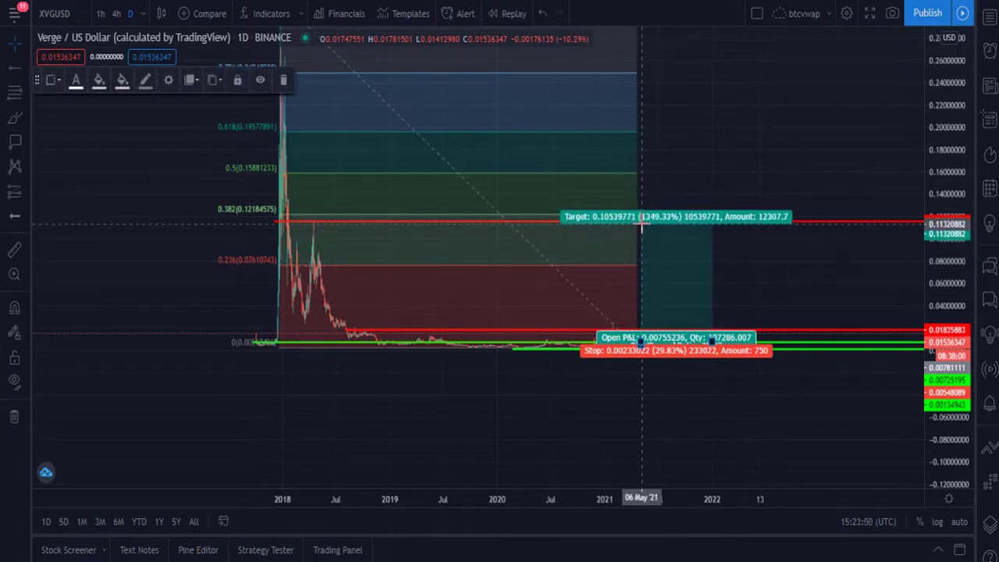
left_click_drag(640, 225, 643, 219)
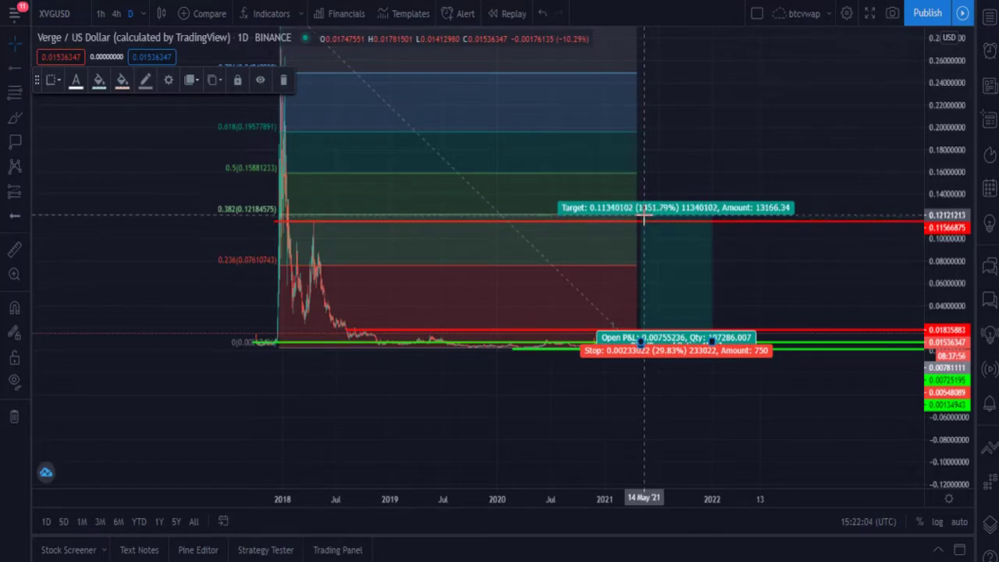
left_click(801, 292)
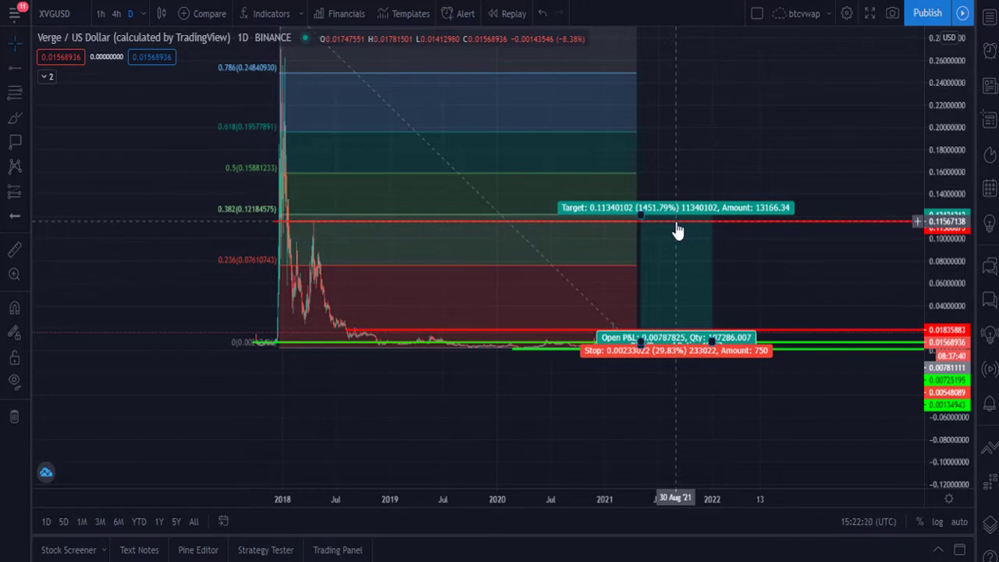
Raise the long position's target to about 0.1951, at the 0.618 Fib level
left_click_drag(820, 403, 835, 468)
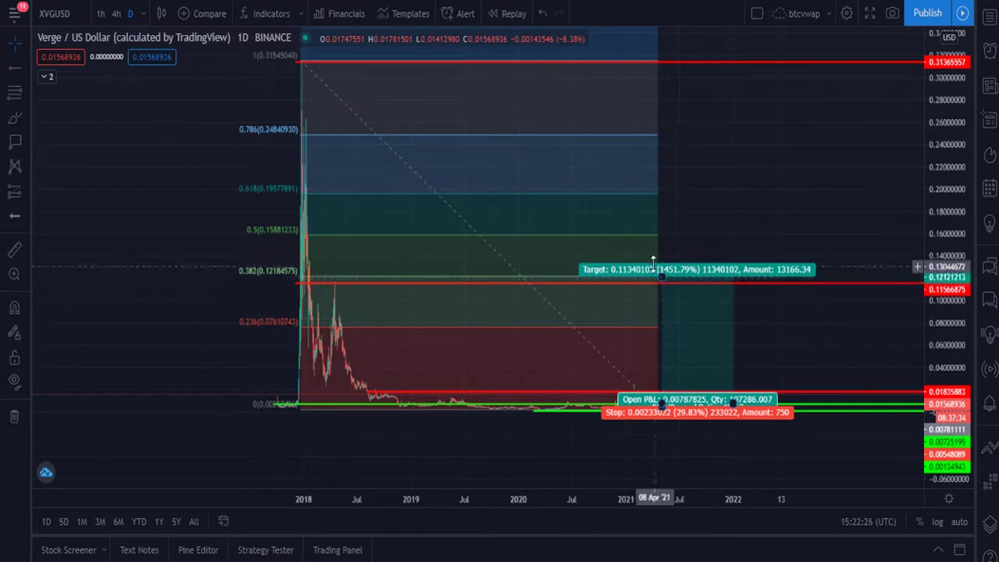
mouse_move(662, 281)
left_mouse_down()
mouse_move(694, 181)
mouse_move(703, 195)
left_mouse_up()
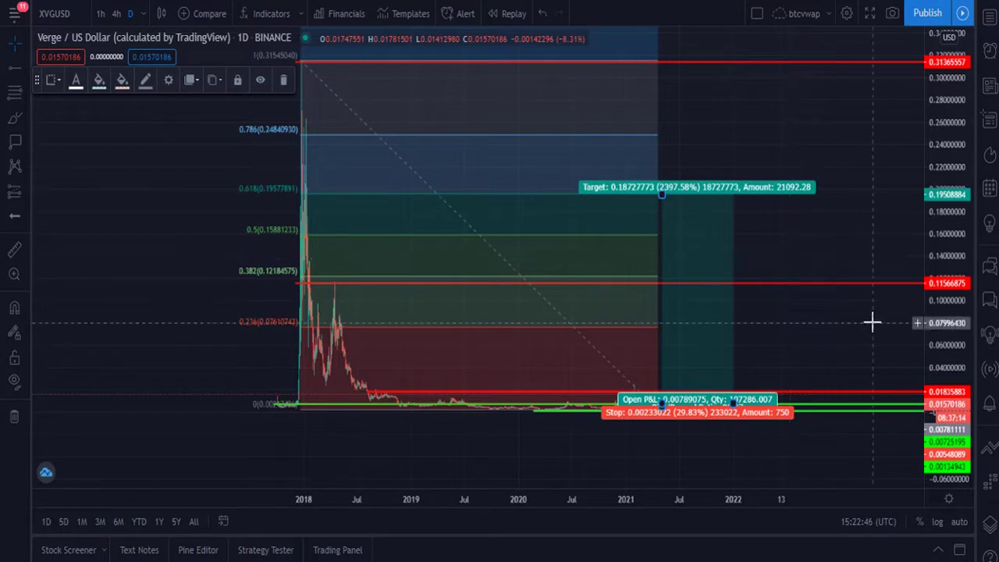
left_click(827, 328)
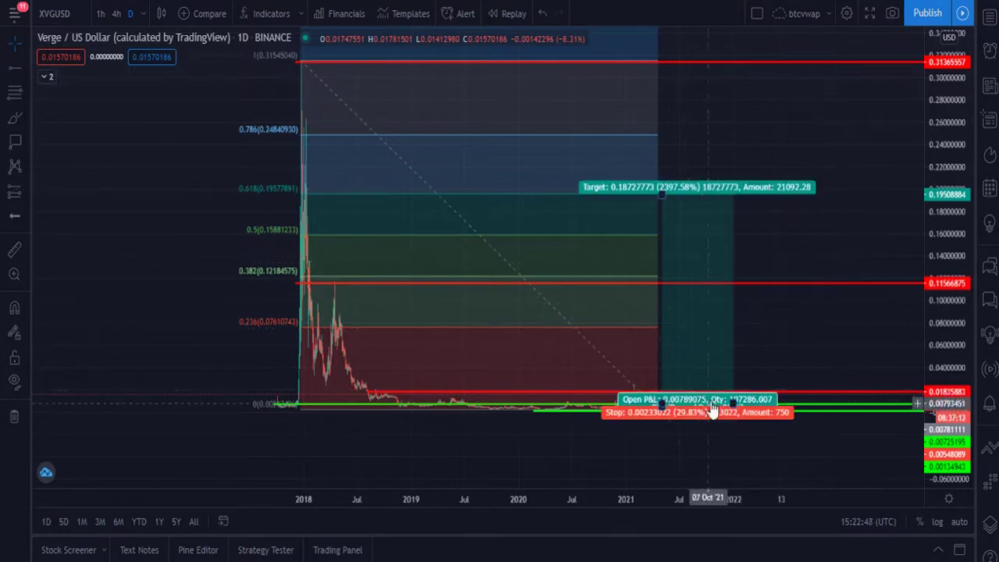
Raise the long position's target to about 0.3121, just below the 0.31365557 resistance line at the all-time high
left_click_drag(784, 307, 785, 364)
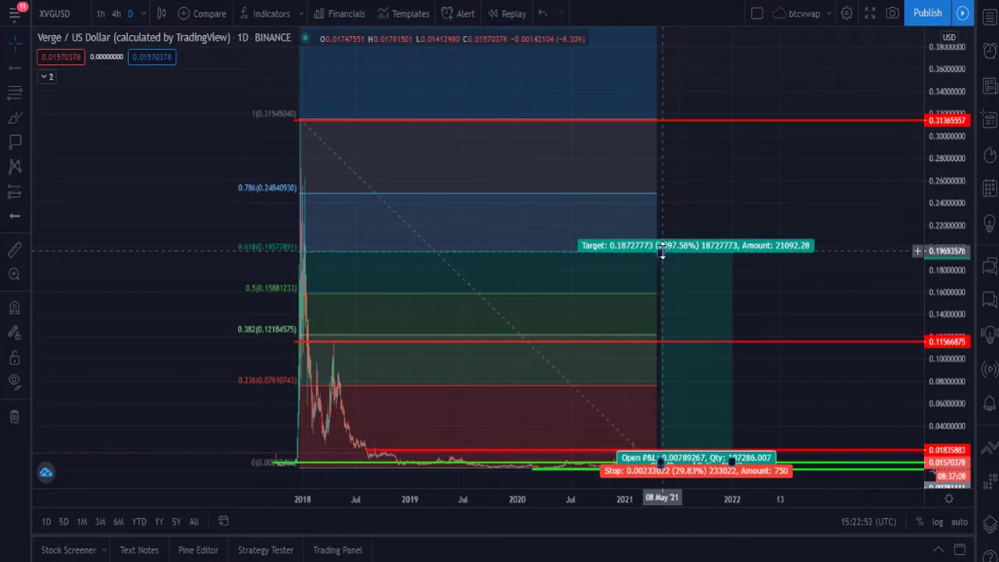
mouse_move(661, 249)
left_mouse_down()
mouse_move(678, 110)
mouse_move(690, 124)
left_mouse_up()
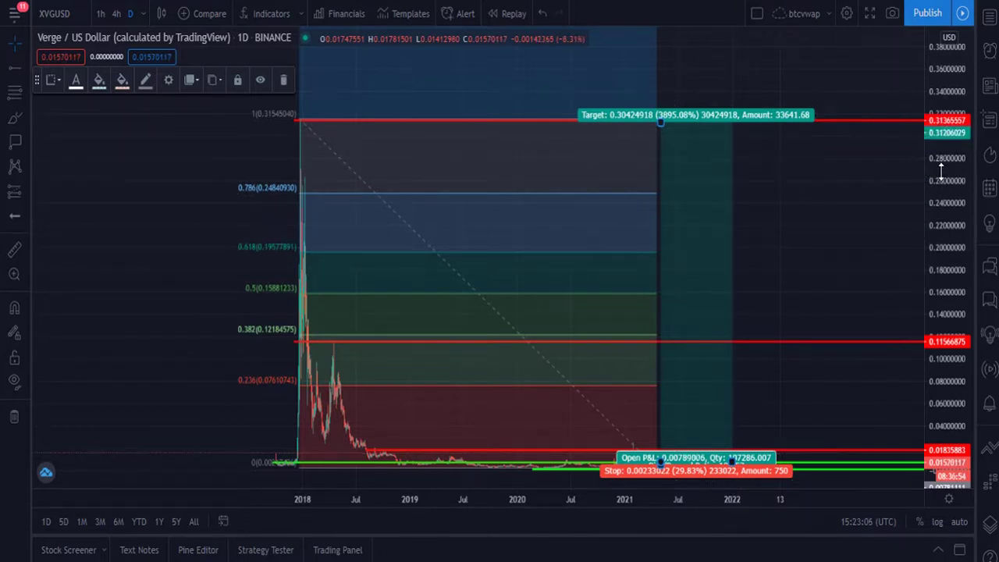
left_click(856, 182)
mouse_move(715, 156)
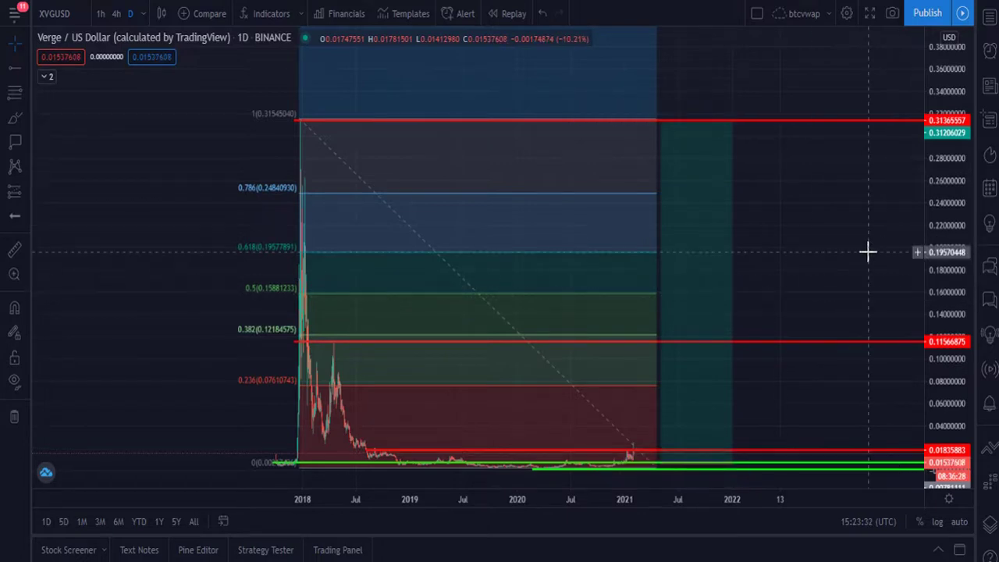
left_click_drag(943, 218, 943, 229)
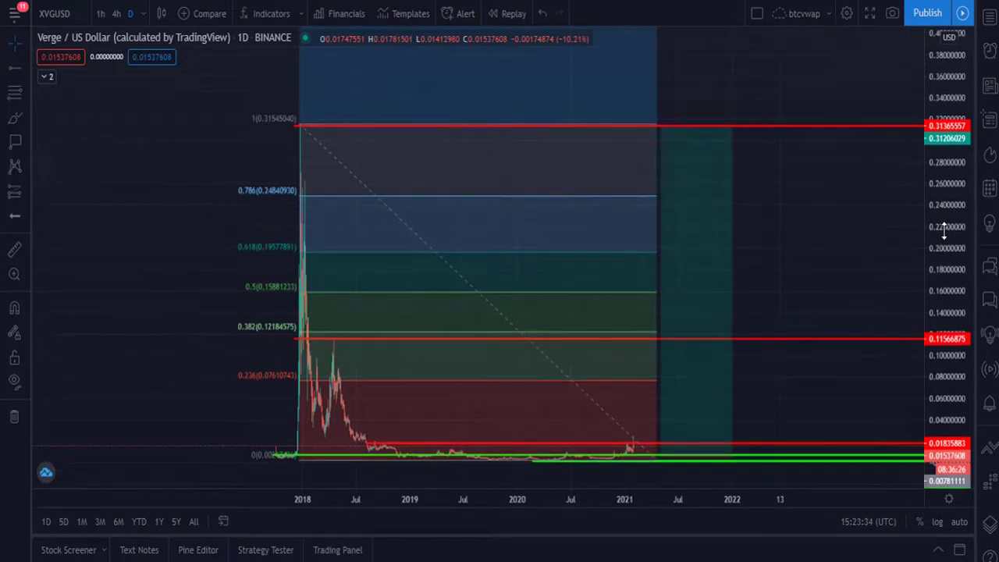